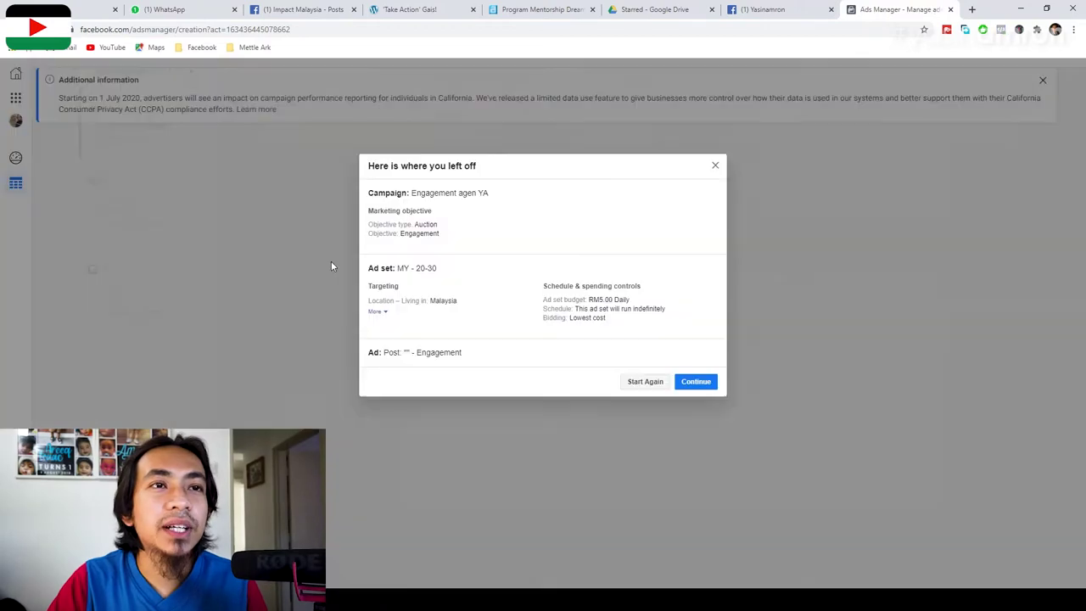
Step: Restart with an Engagement campaign named 'Engagement Prems YA' and continue to the ad set
left_click(659, 386)
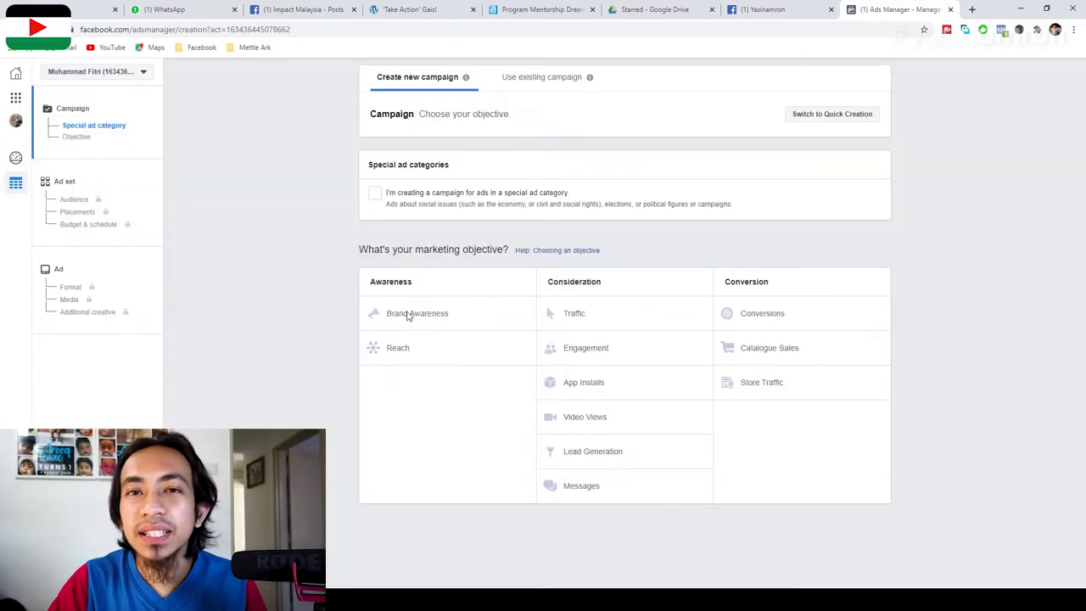
left_click(632, 352)
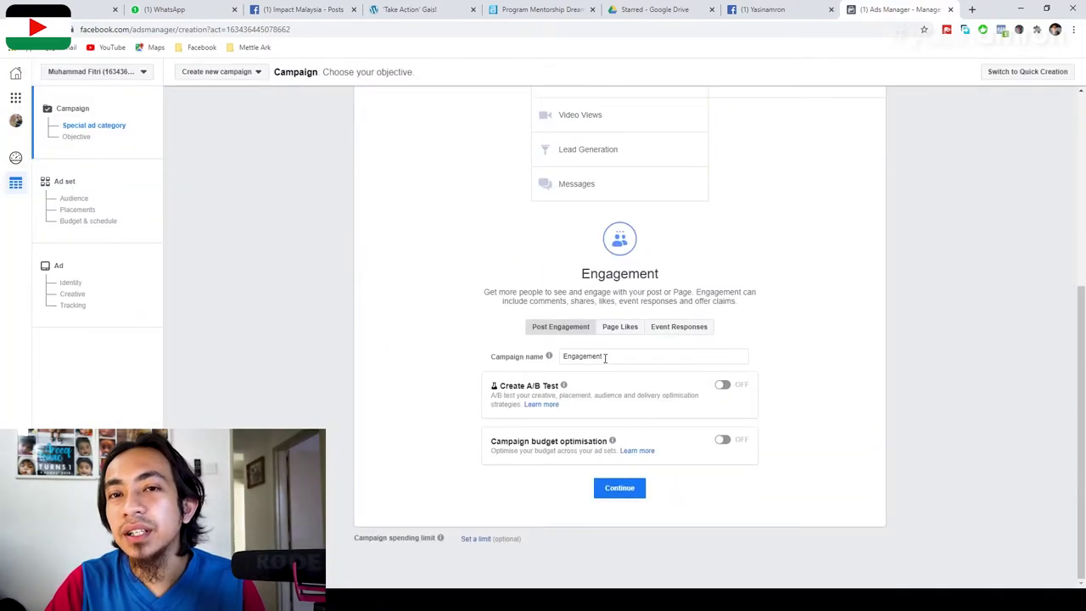
left_click(612, 356)
type("ad")
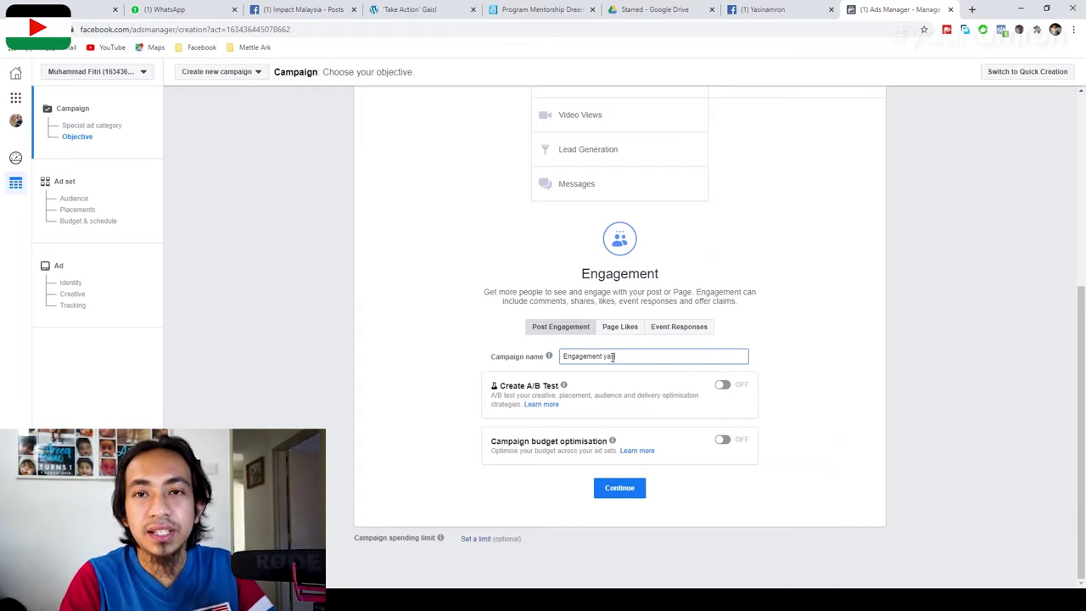
key("BackSpace")
key("BackSpace")
type("Pr")
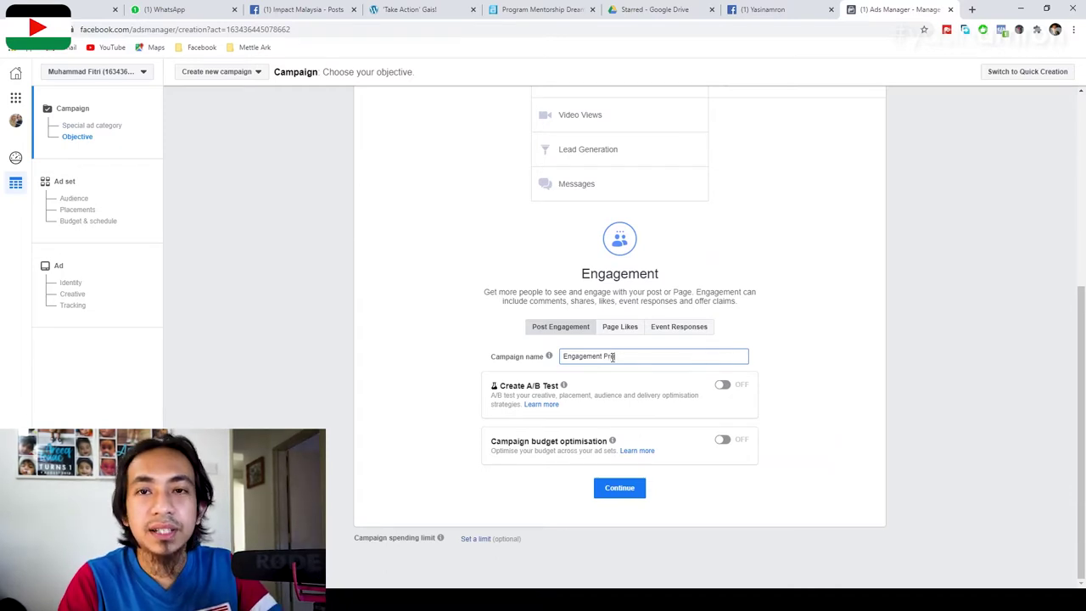
type("omis")
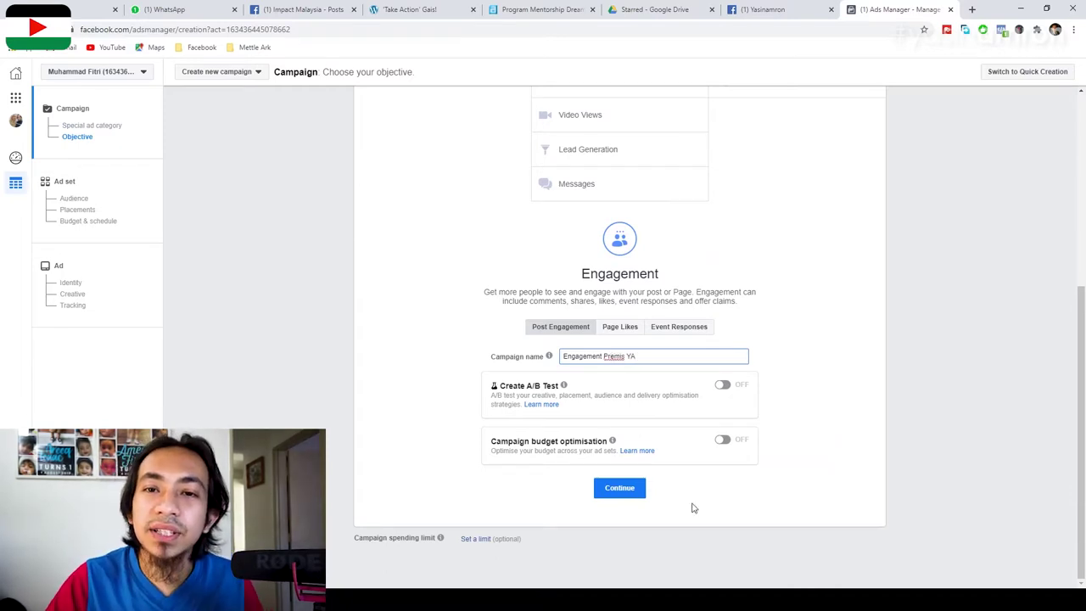
left_click(628, 492)
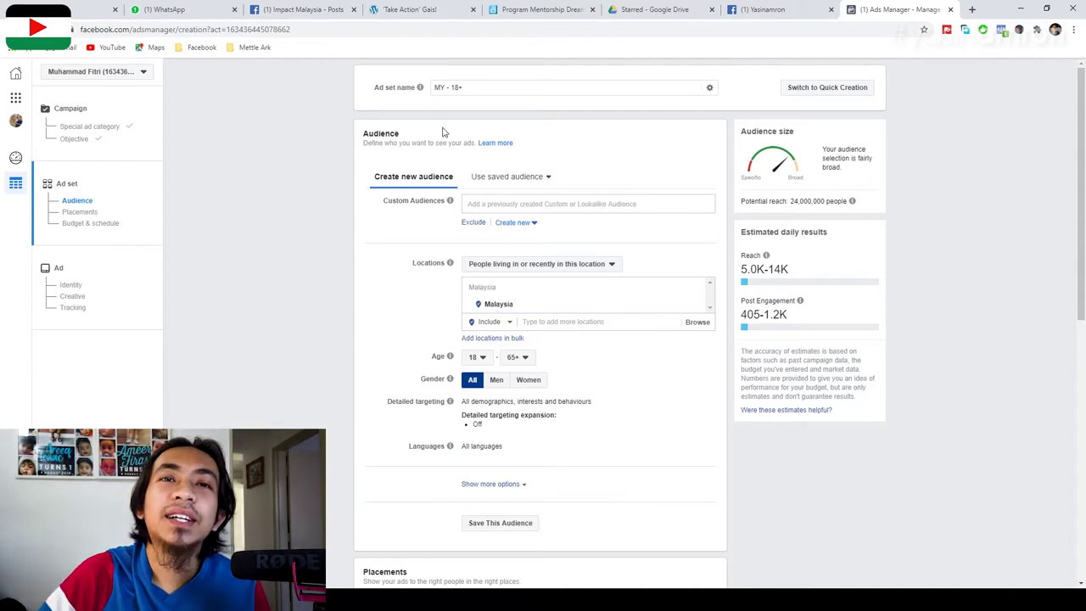
left_click(562, 265)
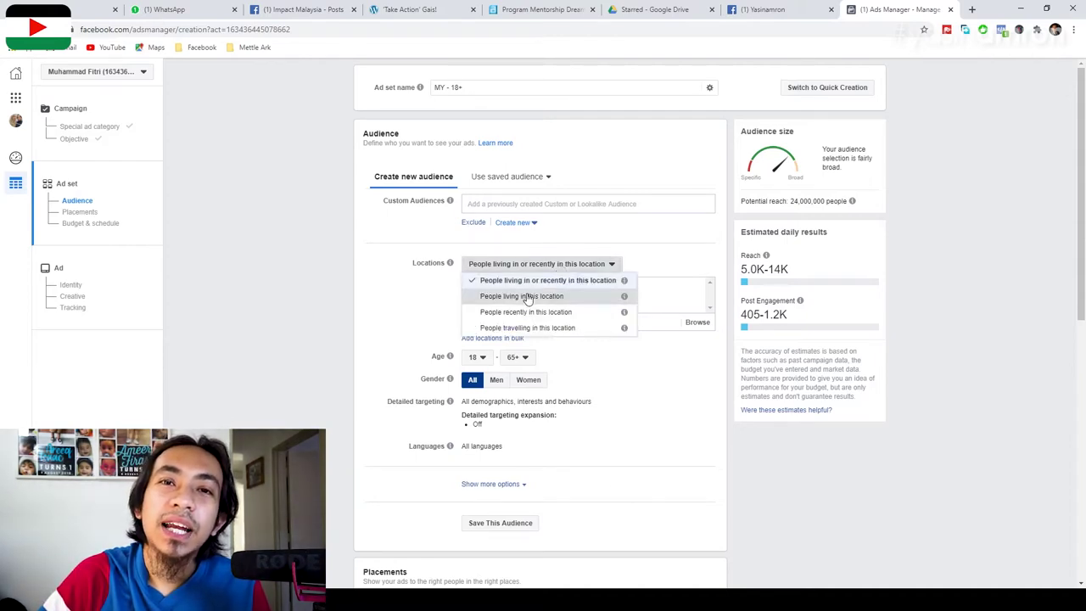
left_click(534, 294)
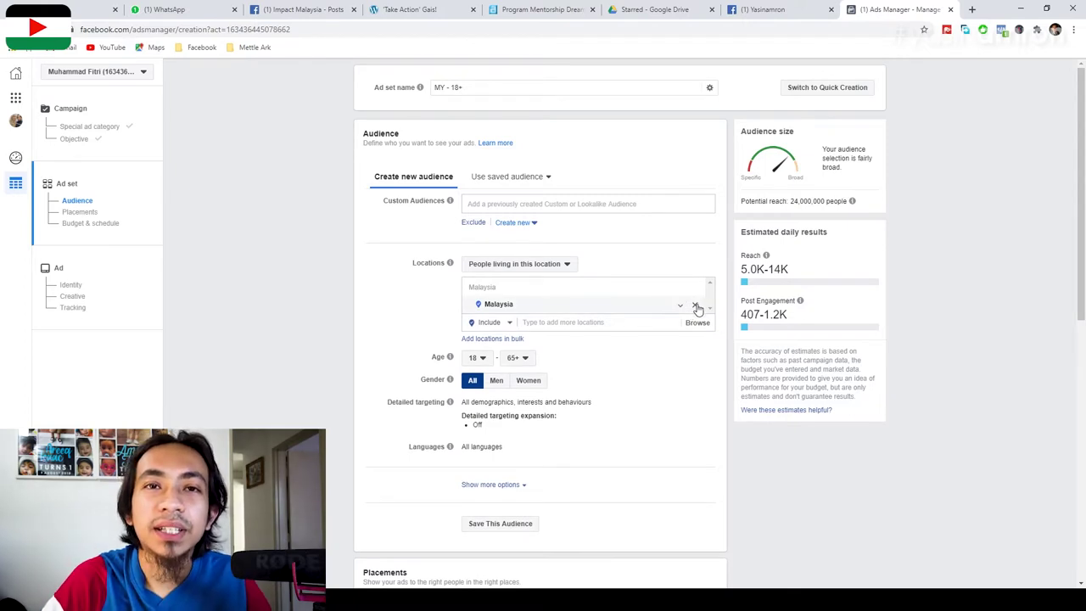
left_click(696, 307)
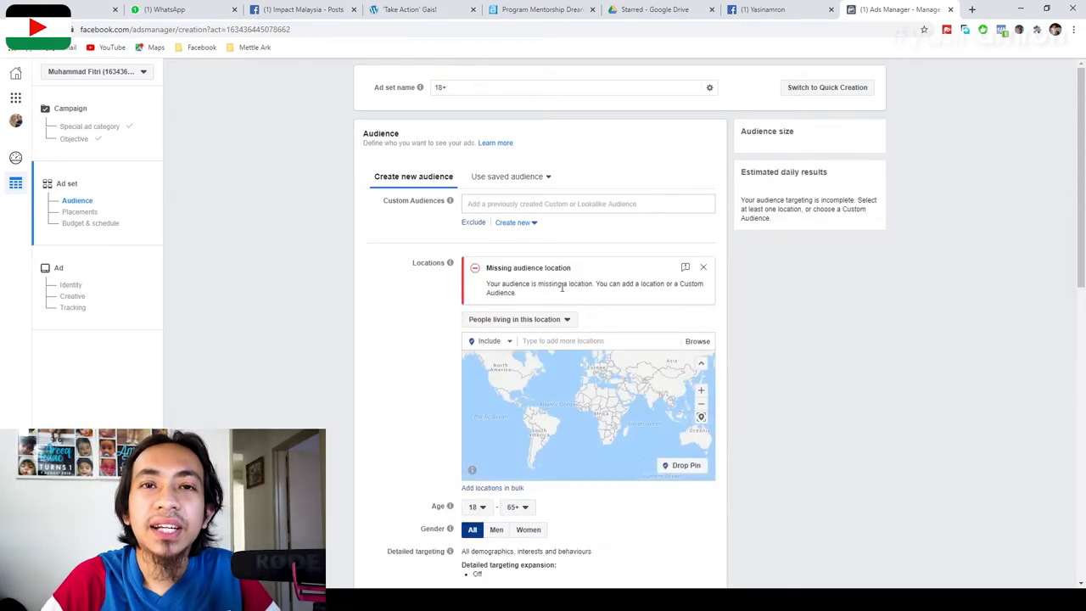
left_click(543, 339)
type("jalana")
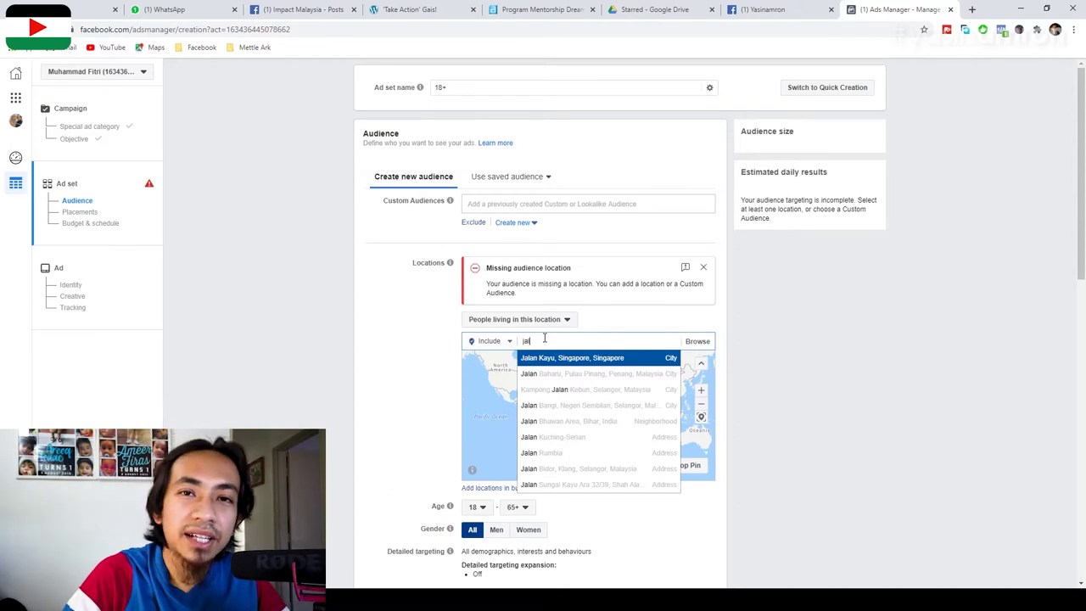
key("BackSpace")
key("BackSpace")
key("BackSpace")
key("BackSpace")
type("jalan seri alam 12")
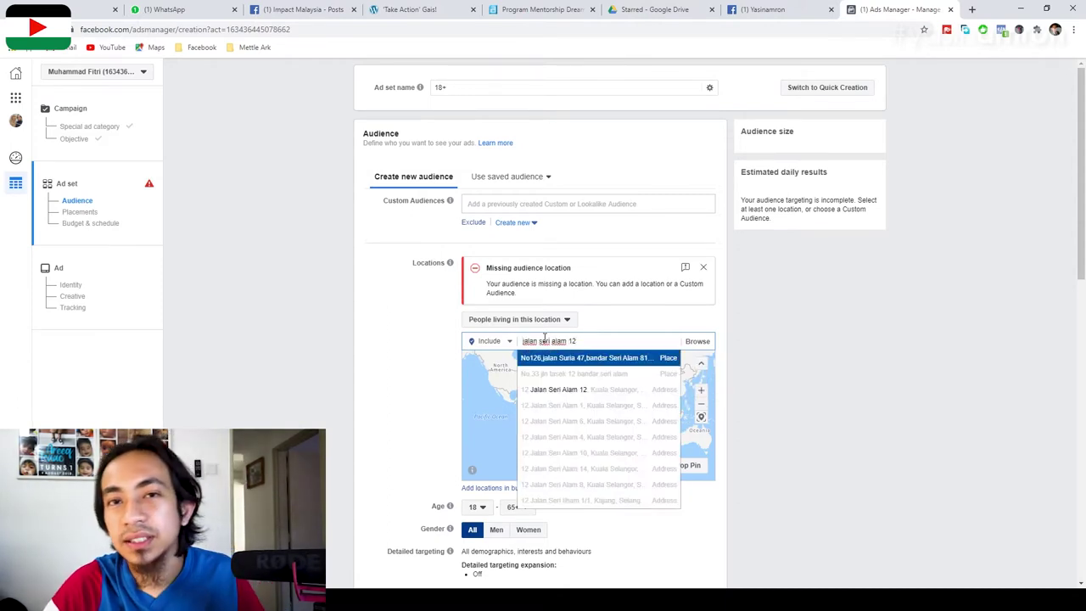
left_click(575, 392)
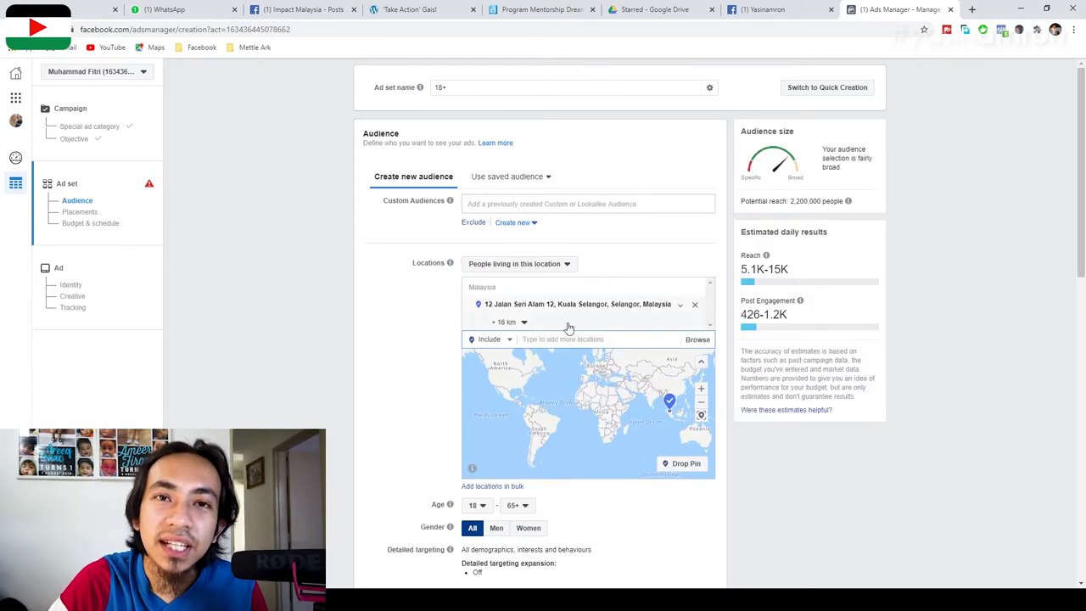
Step: Find the address pin on the map and remove the Jalan Seri Alam location
scroll(670, 415, "up", 6)
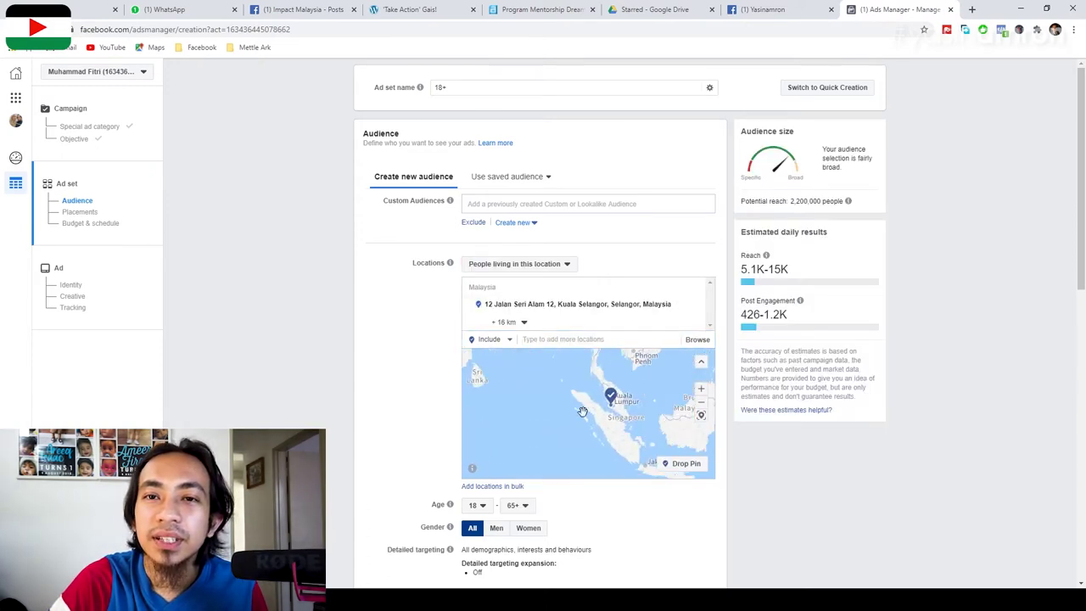
scroll(577, 383, "up", 4)
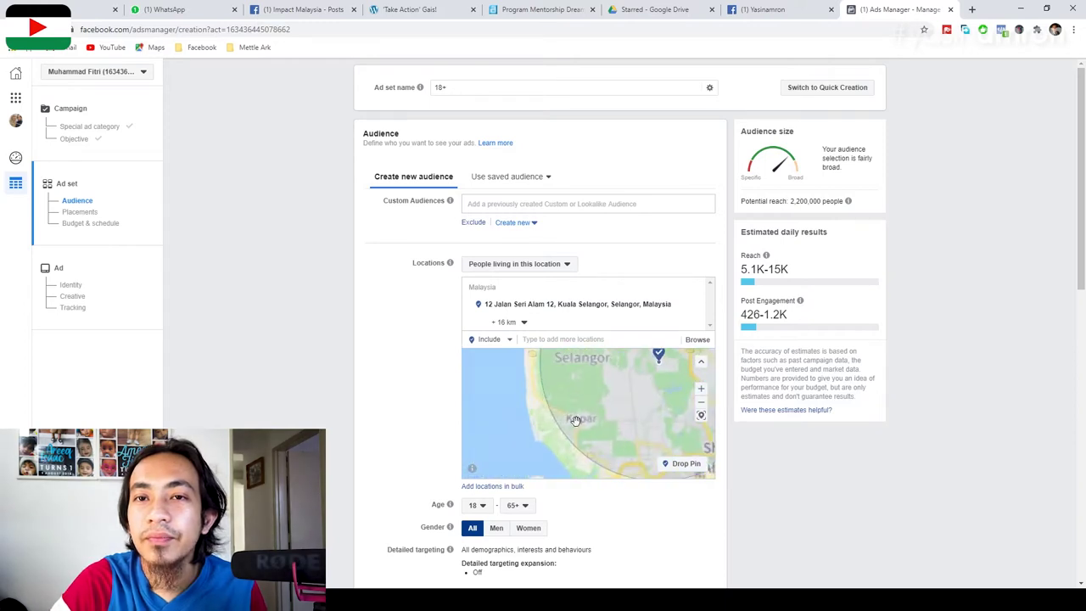
scroll(594, 408, "up", 2)
scroll(593, 409, "up", 5)
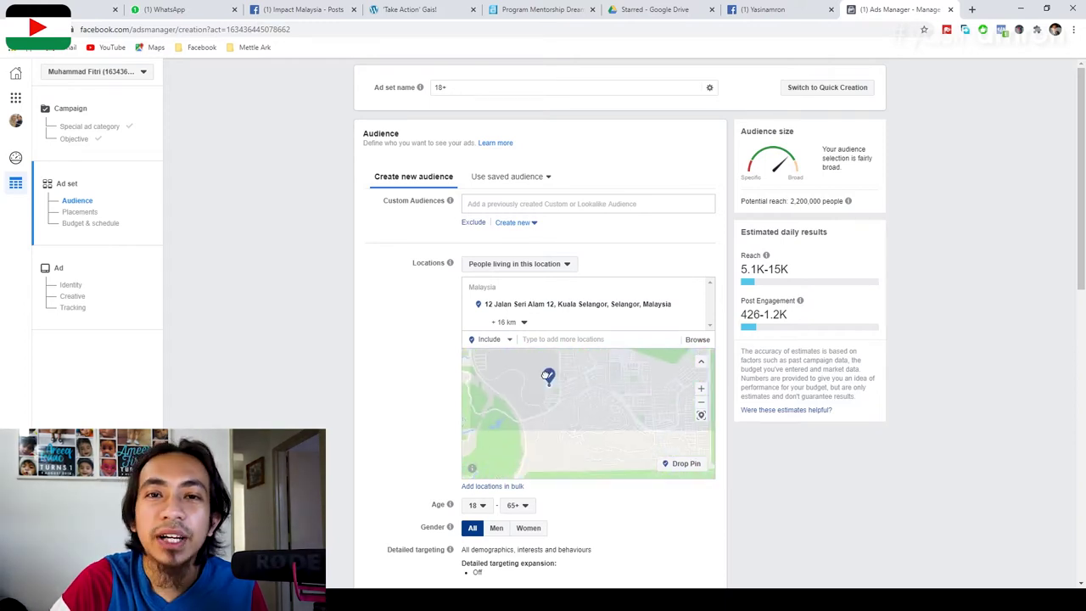
left_click_drag(527, 412, 567, 397)
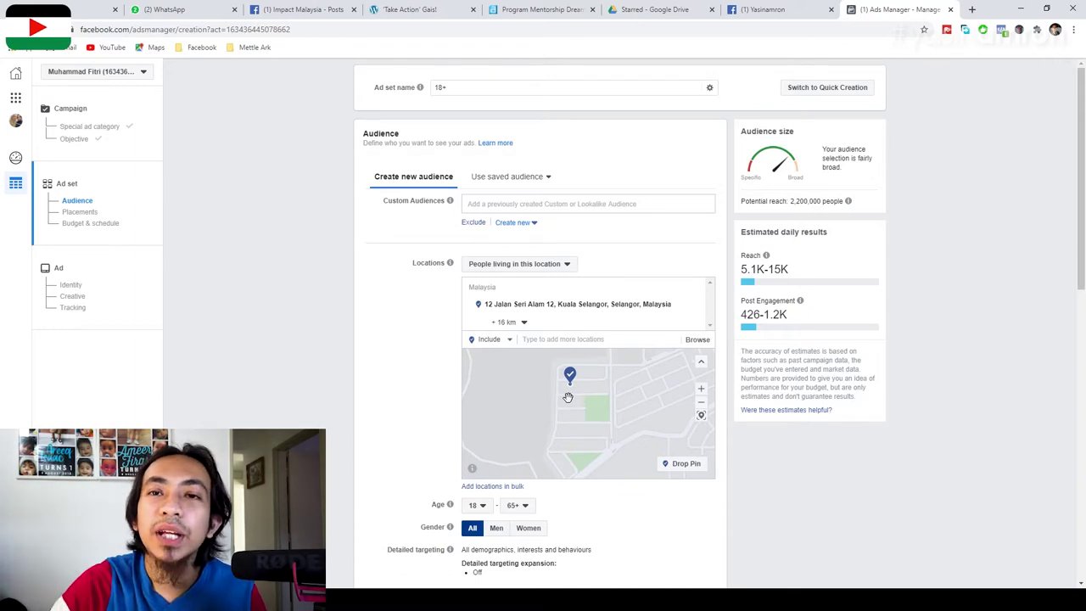
mouse_move(696, 307)
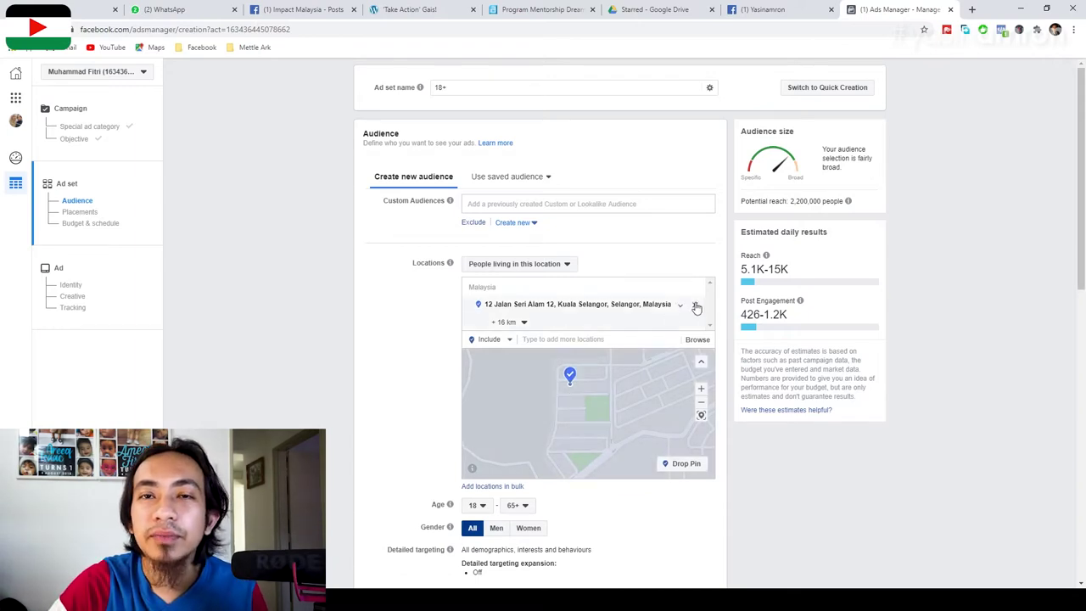
left_click(696, 308)
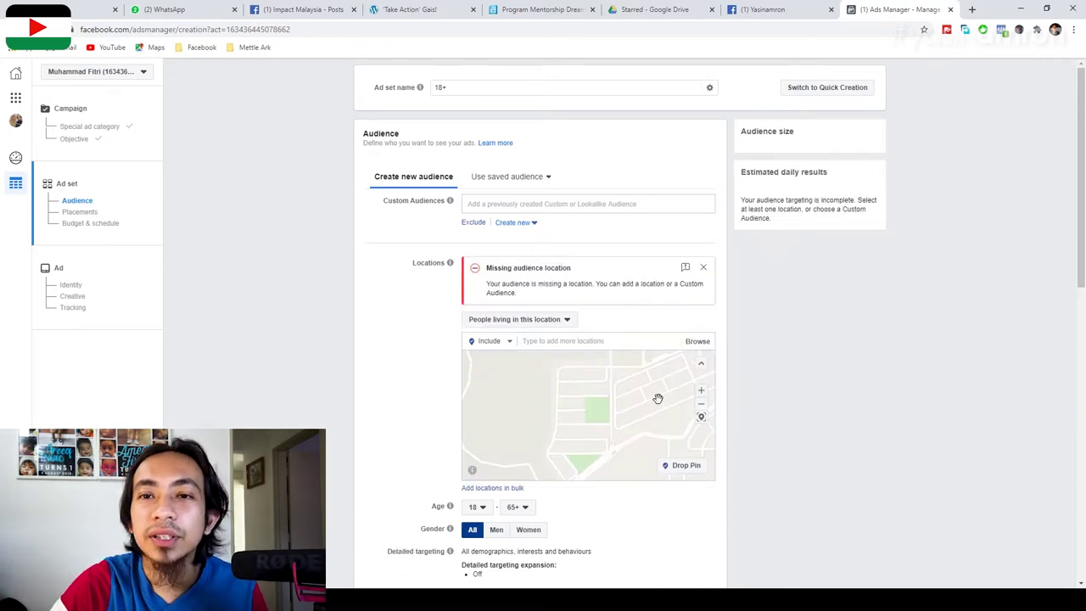
Step: Drop a map pin at 3.2071, 101.4680 and change its radius from 16 km to 10 km
left_click(678, 466)
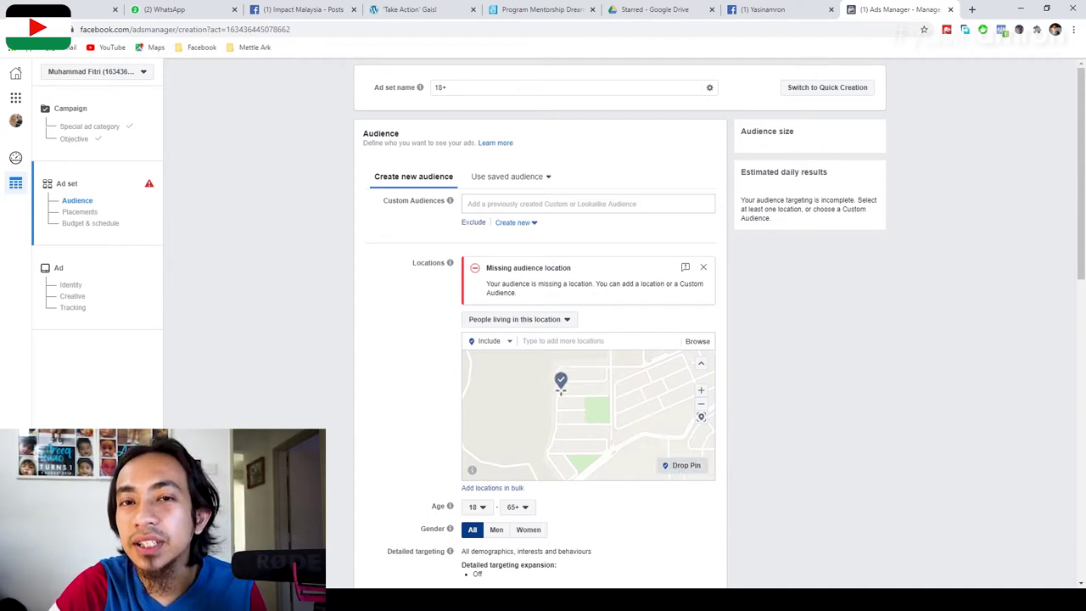
left_click(561, 389)
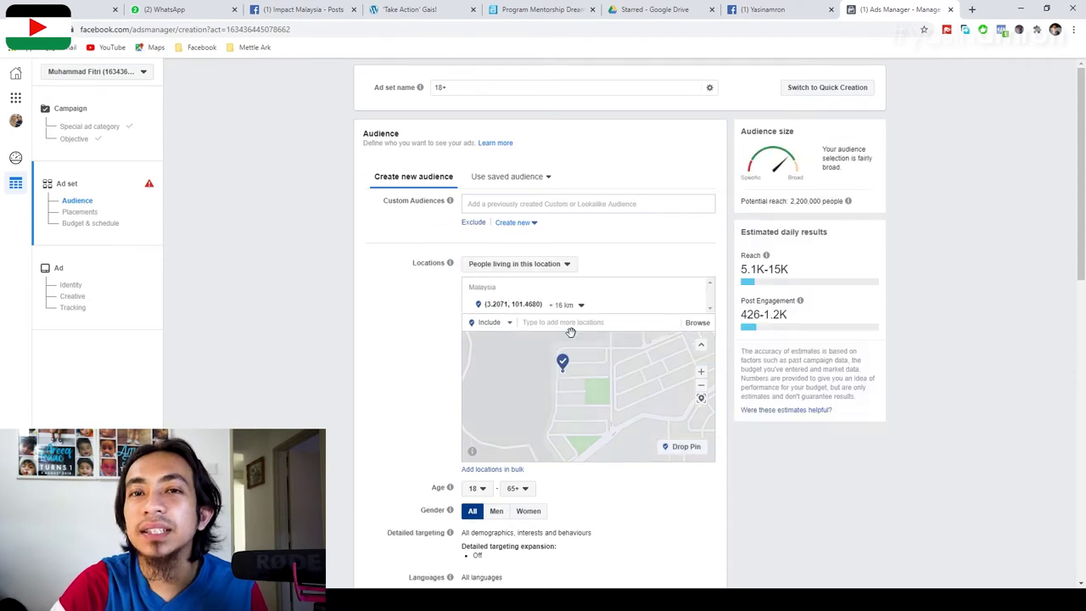
scroll(632, 368, "down", 5)
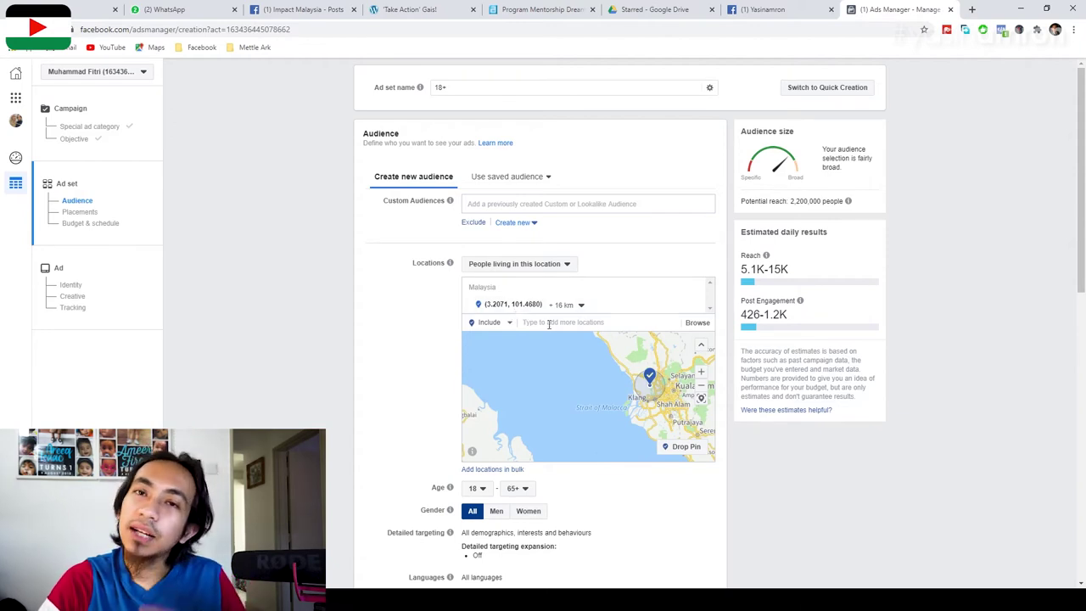
scroll(664, 375, "up", 2)
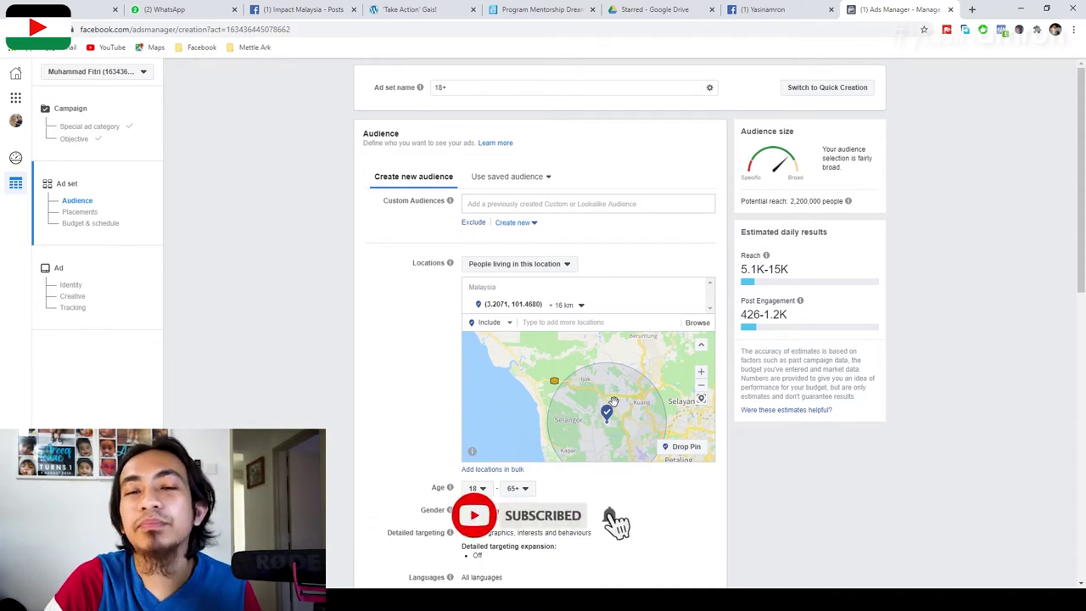
left_click(565, 307)
double_click(612, 341)
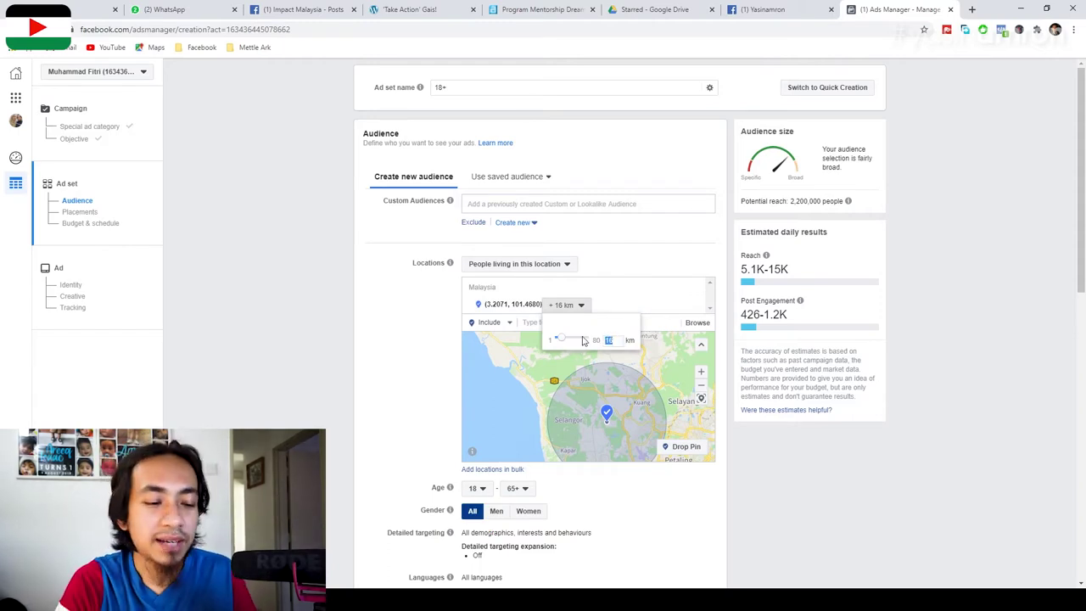
key("Return")
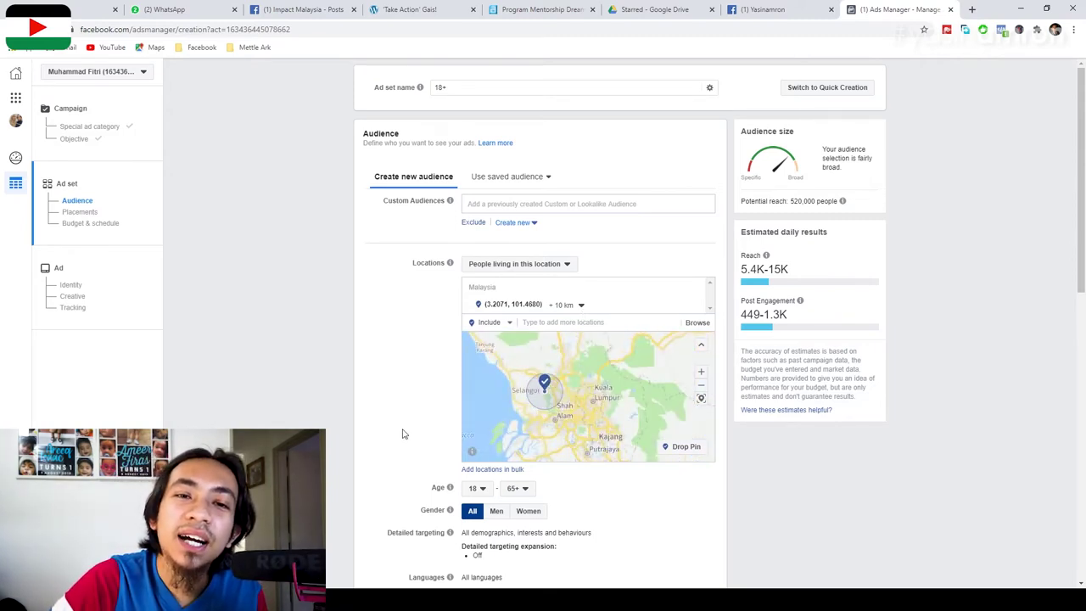
Step: Set the ad set's age range to minimum 25 and maximum 35
left_click(475, 487)
scroll(486, 437, "down", 2)
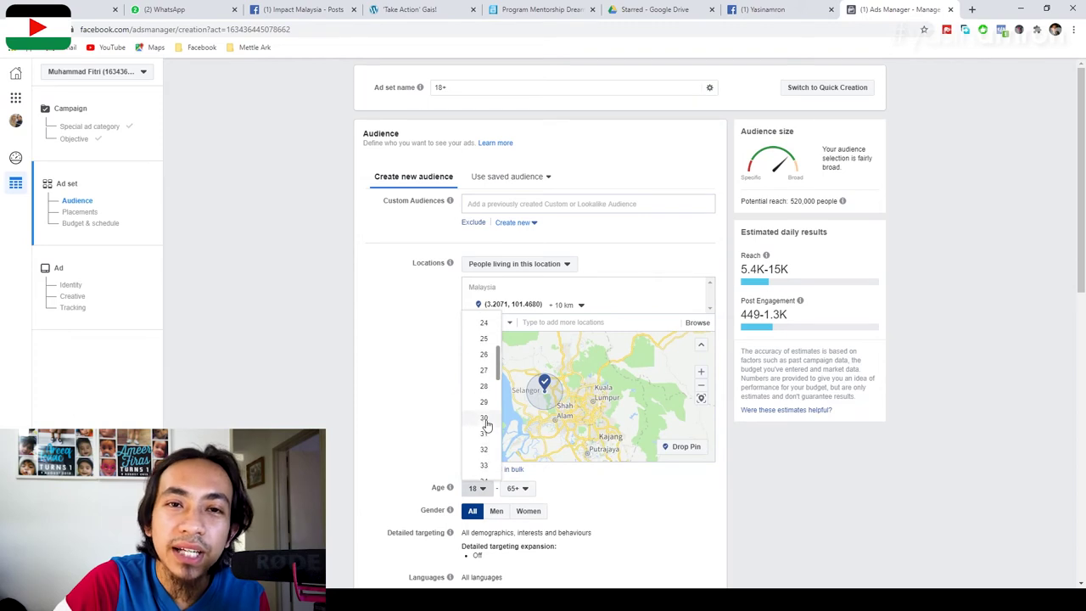
left_click(484, 340)
left_click(515, 487)
scroll(522, 390, "down", 4)
scroll(524, 379, "up", 3)
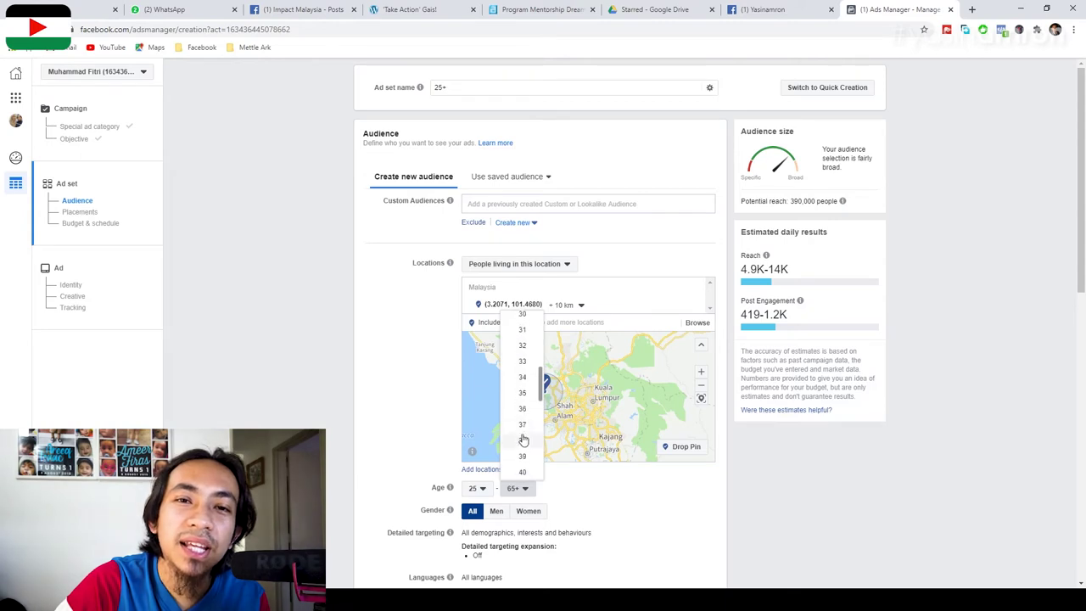
left_click(522, 392)
Step: Add Food as a detailed targeting interest by searching 'foo'
scroll(514, 462, "down", 1)
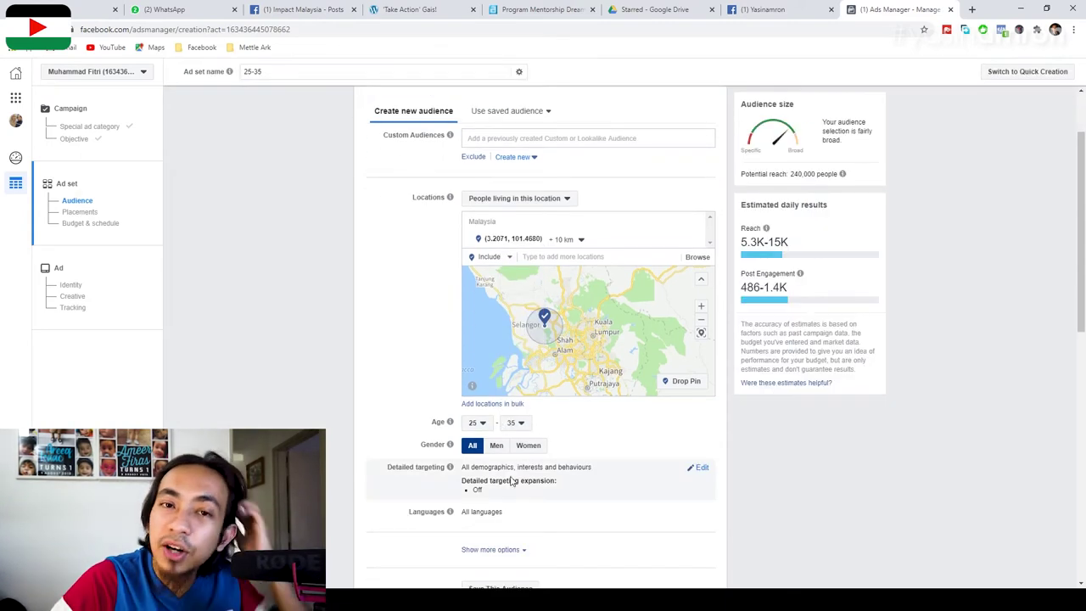
scroll(512, 481, "down", 2)
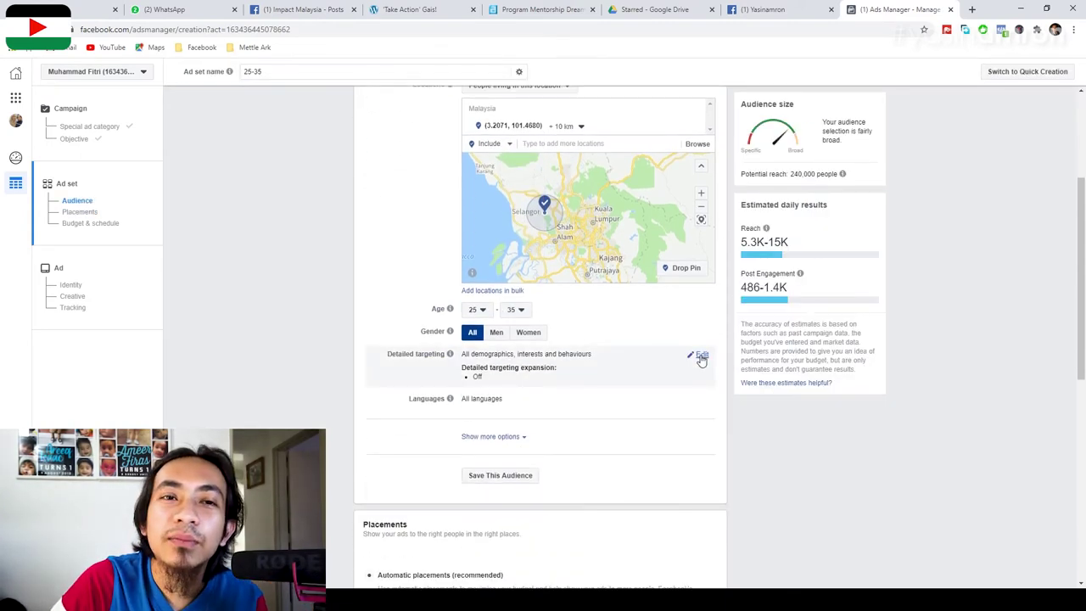
left_click(699, 355)
left_click(499, 374)
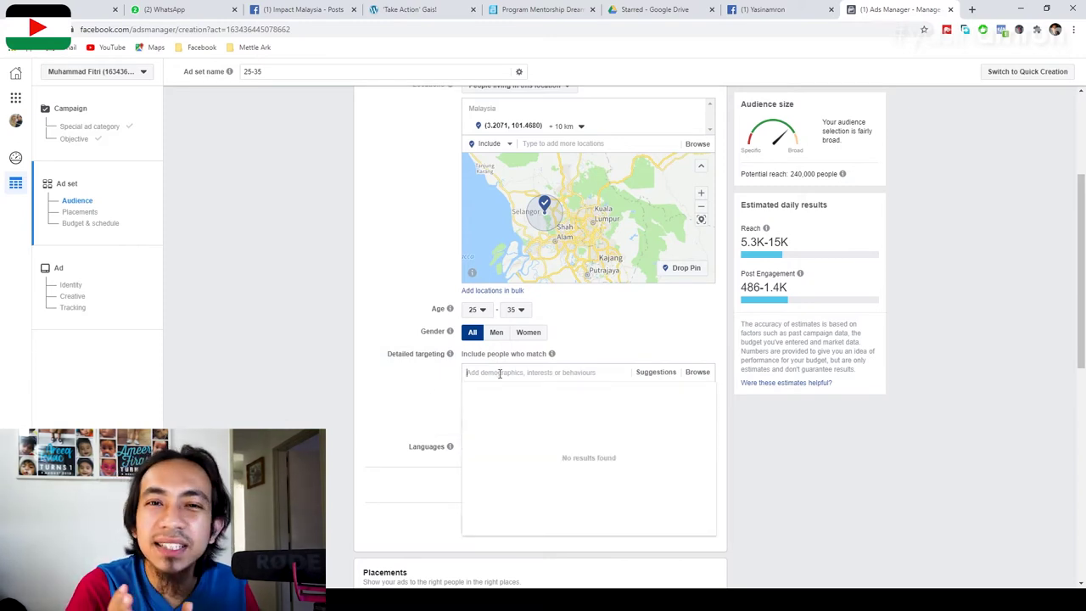
type("food")
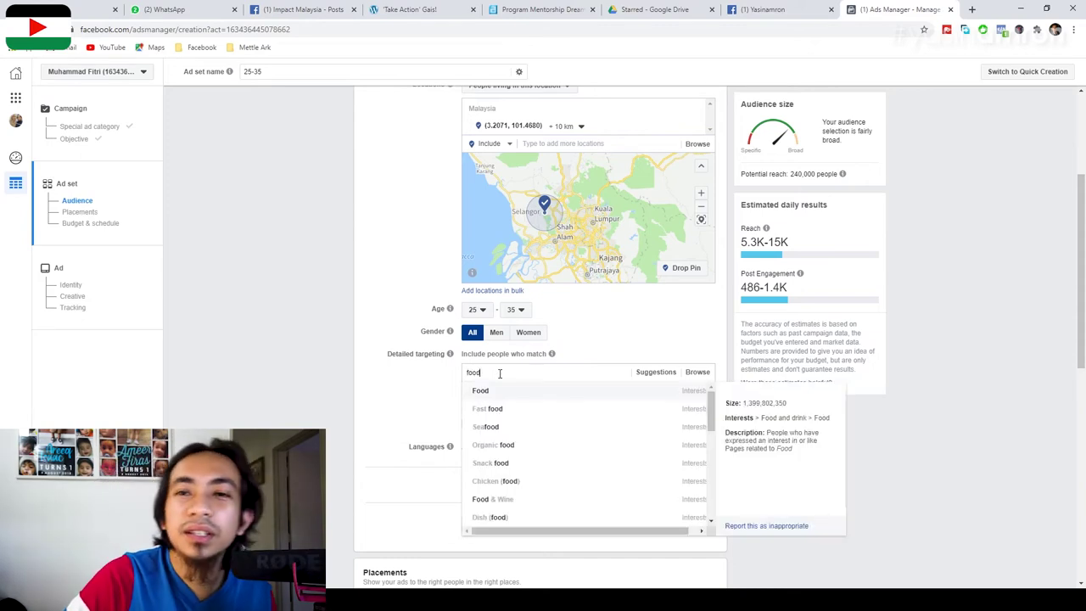
left_click(526, 392)
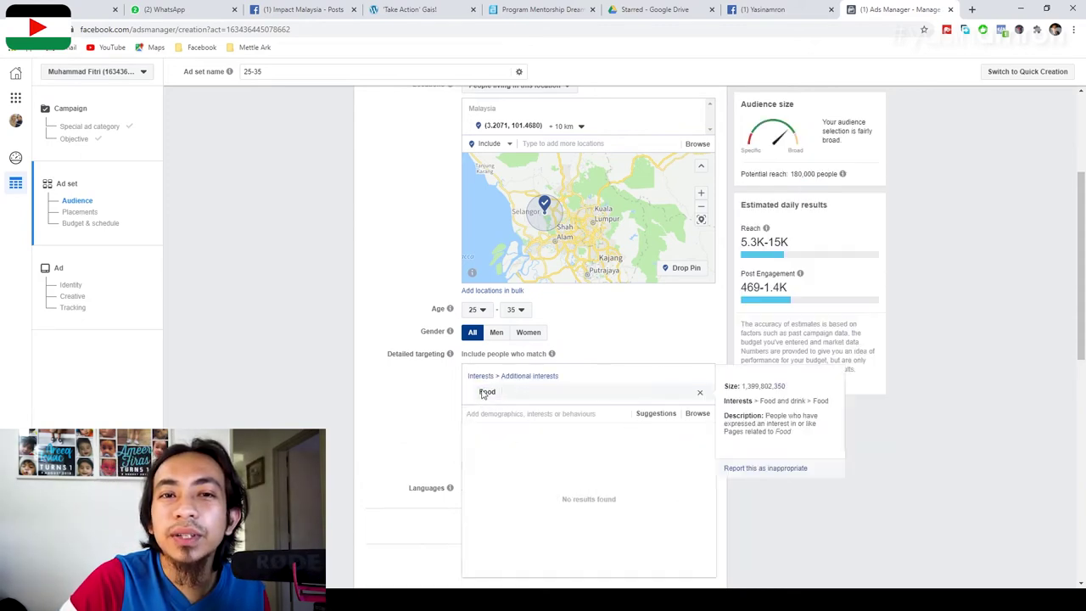
type("to")
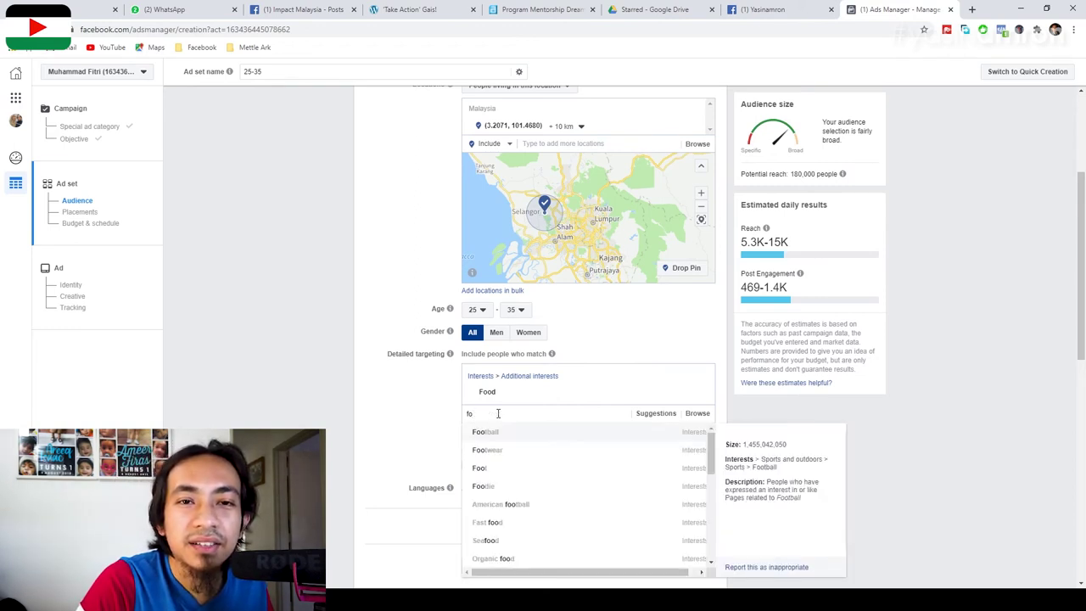
key("BackSpace")
key("BackSpace")
key("BackSpace")
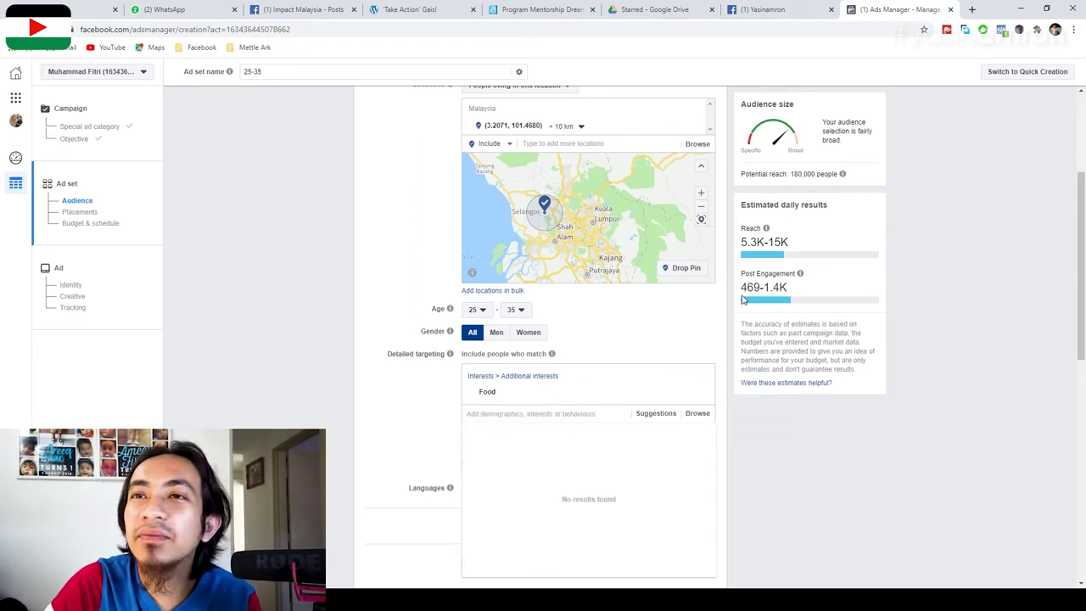
left_click_drag(791, 173, 812, 173)
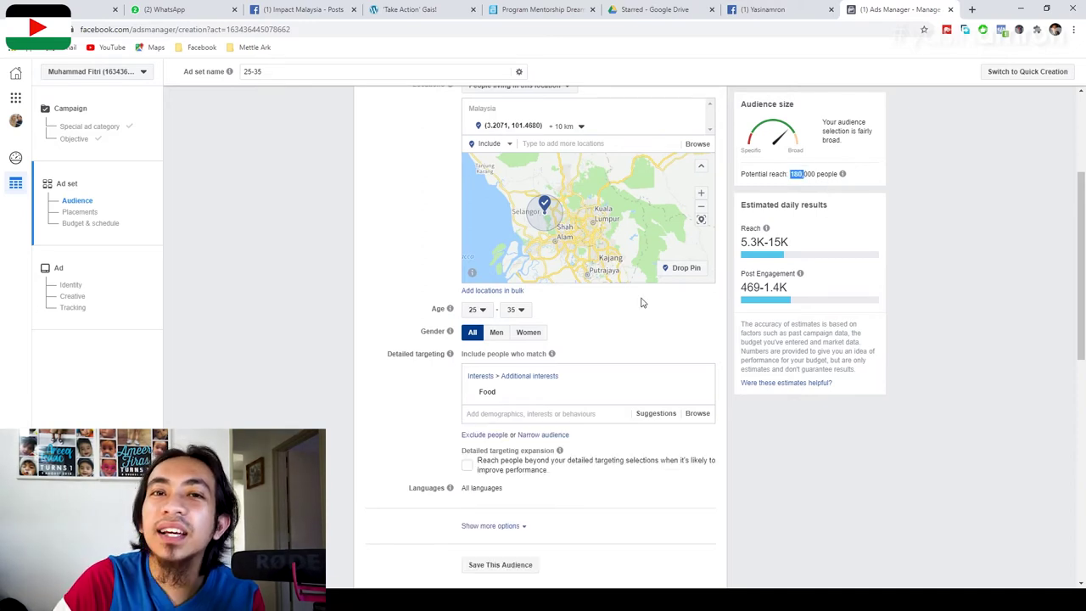
Step: Set the pin radius to 5 km, then to 8 km, bringing reach to 120,000
scroll(574, 322, "up", 2)
left_click(572, 268)
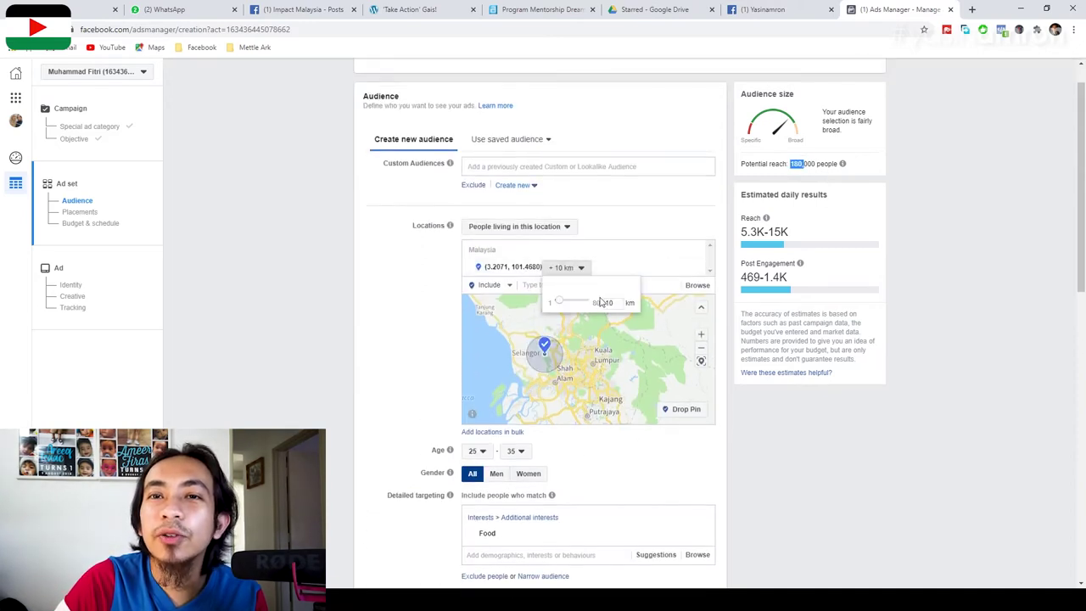
type("5")
key("Return")
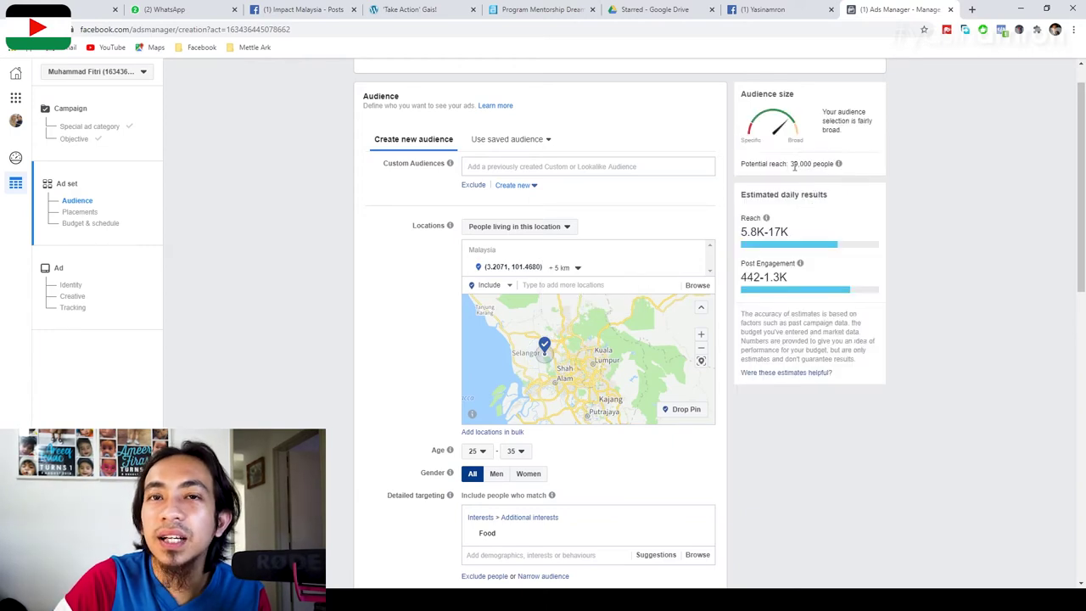
left_click(569, 269)
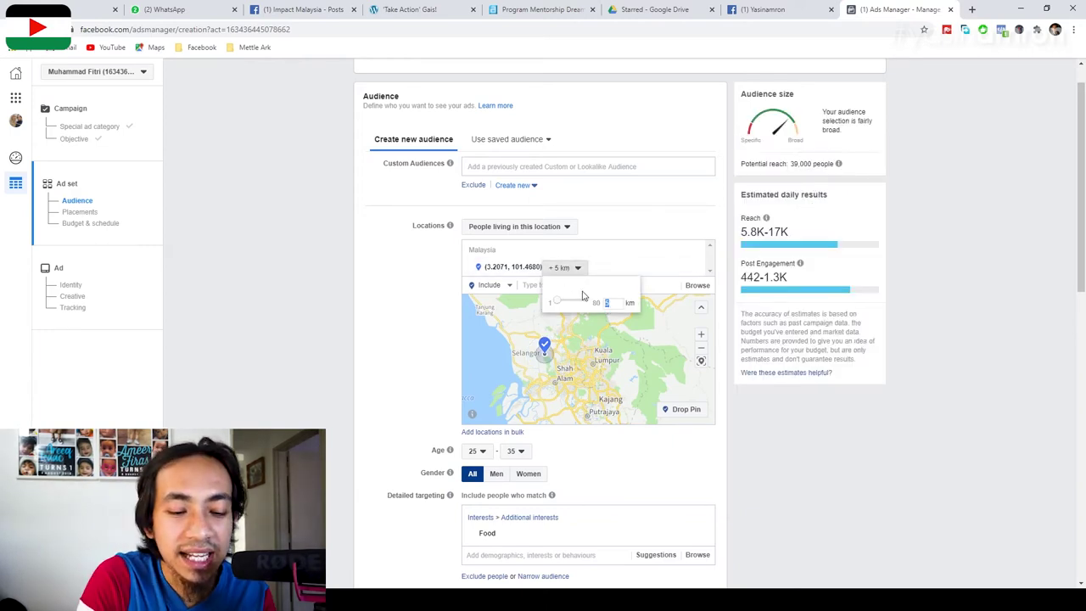
type("8")
key("Return")
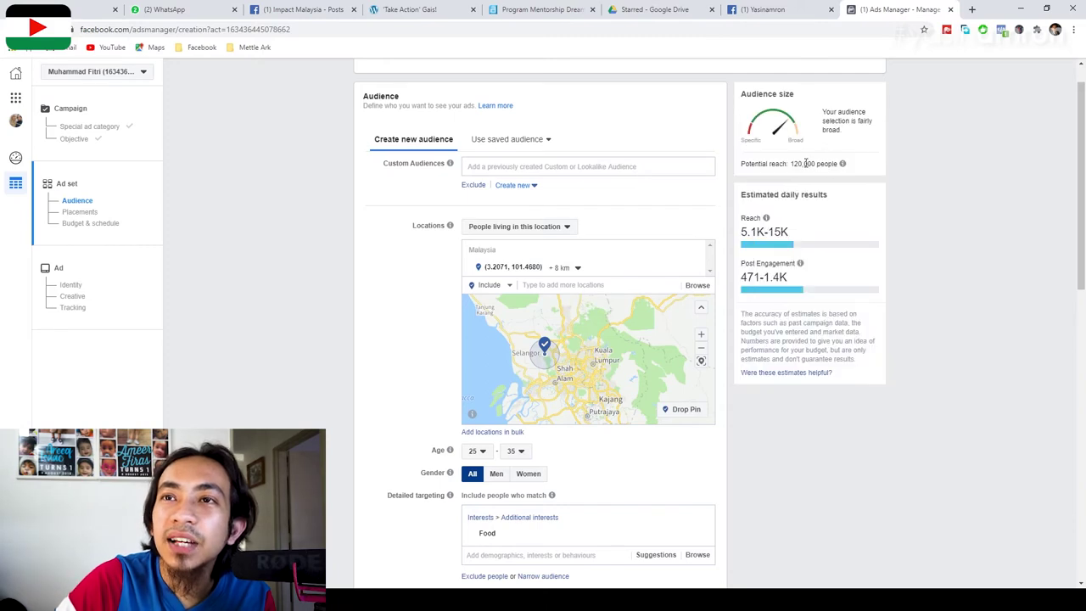
left_click_drag(790, 167, 814, 166)
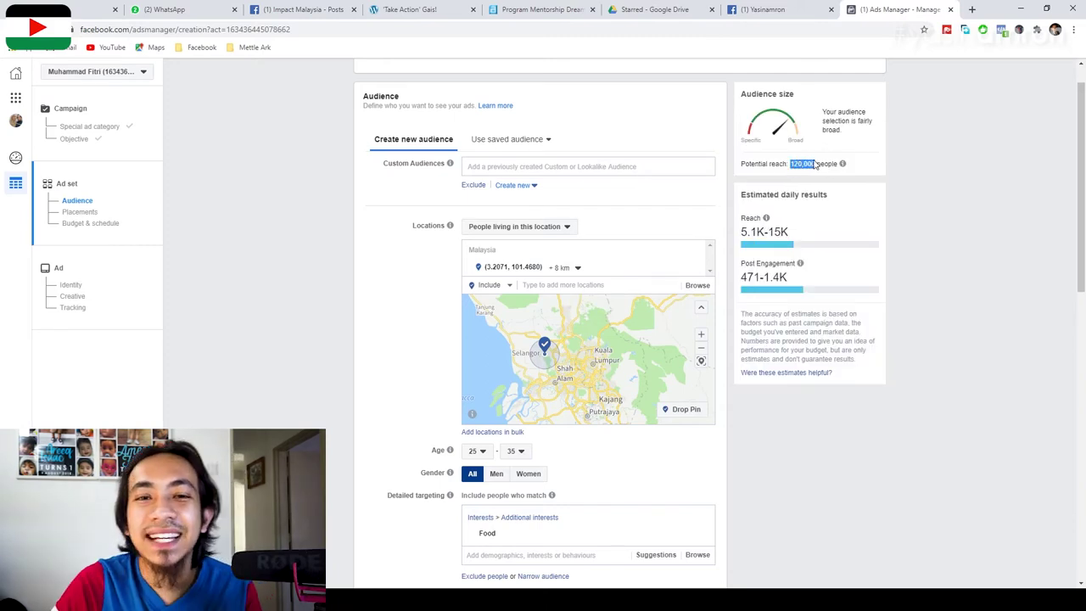
left_click(791, 166)
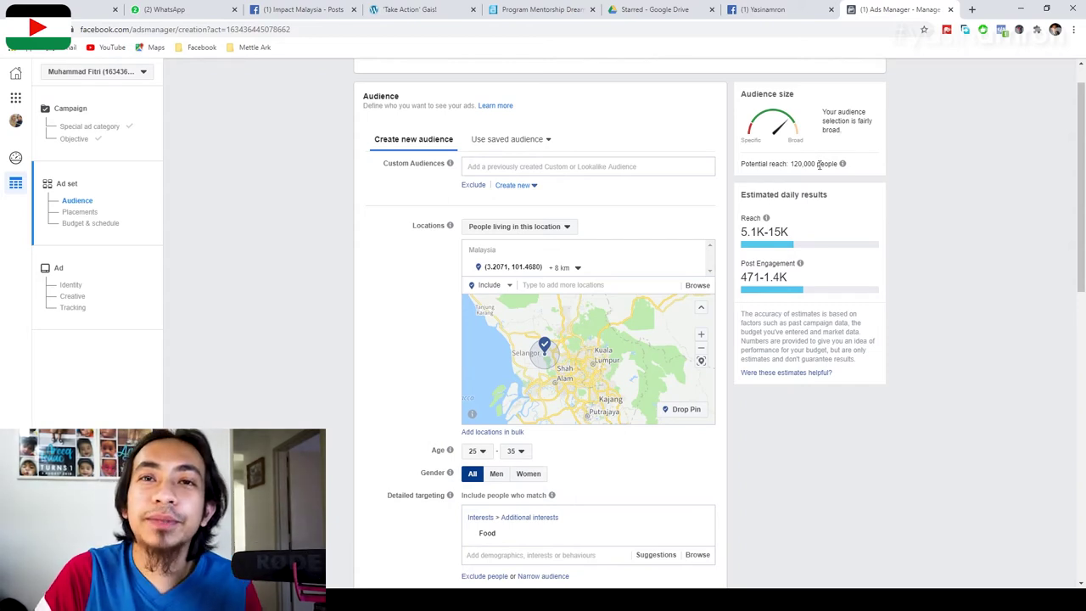
mouse_move(706, 531)
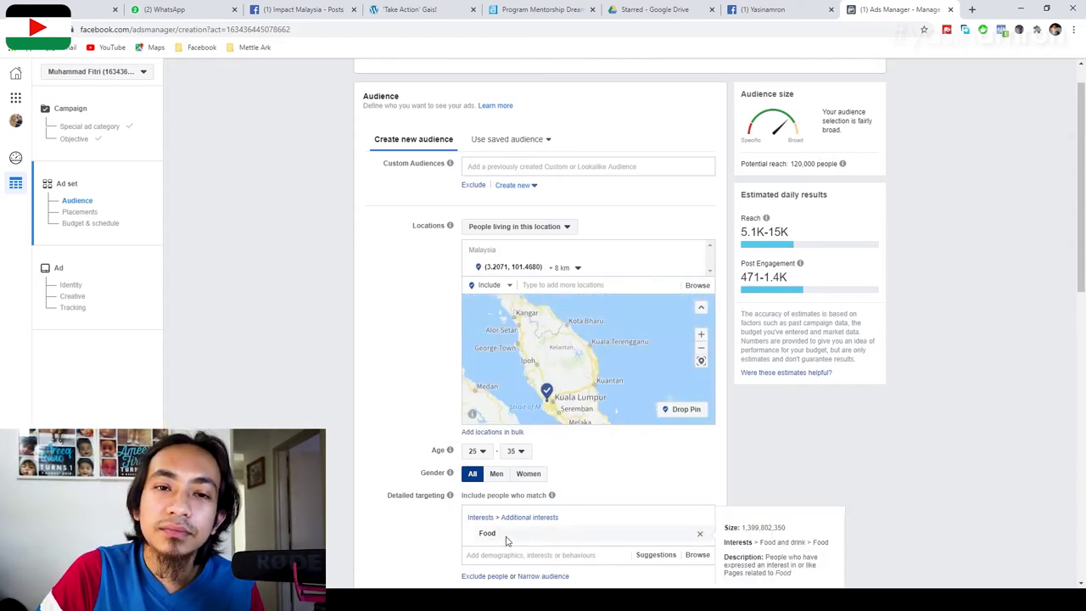
scroll(707, 490, "down", 1)
scroll(593, 381, "down", 2)
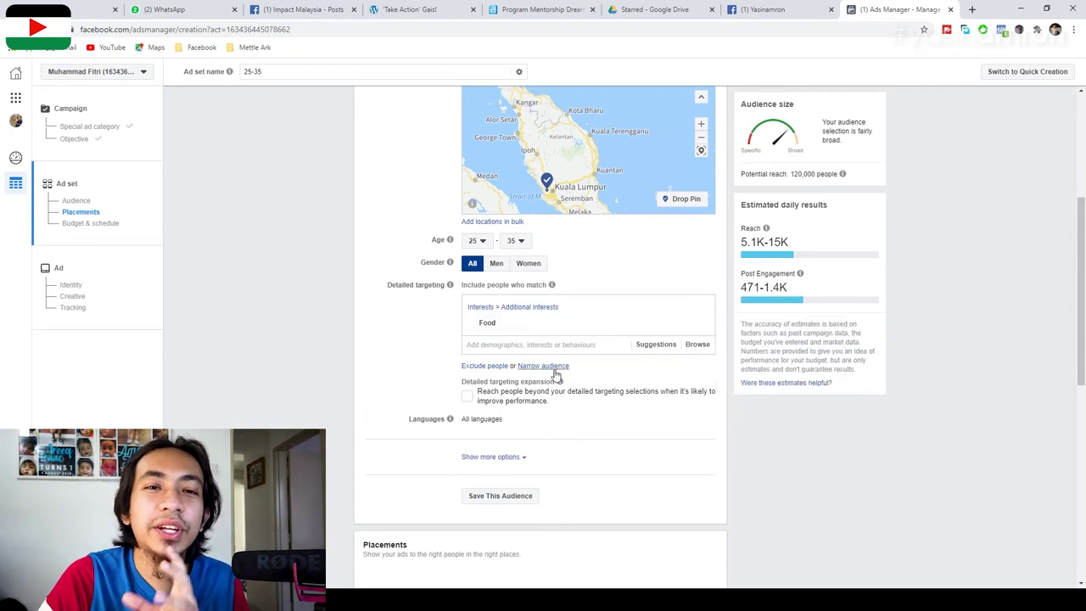
scroll(555, 376, "down", 5)
scroll(568, 490, "up", 6)
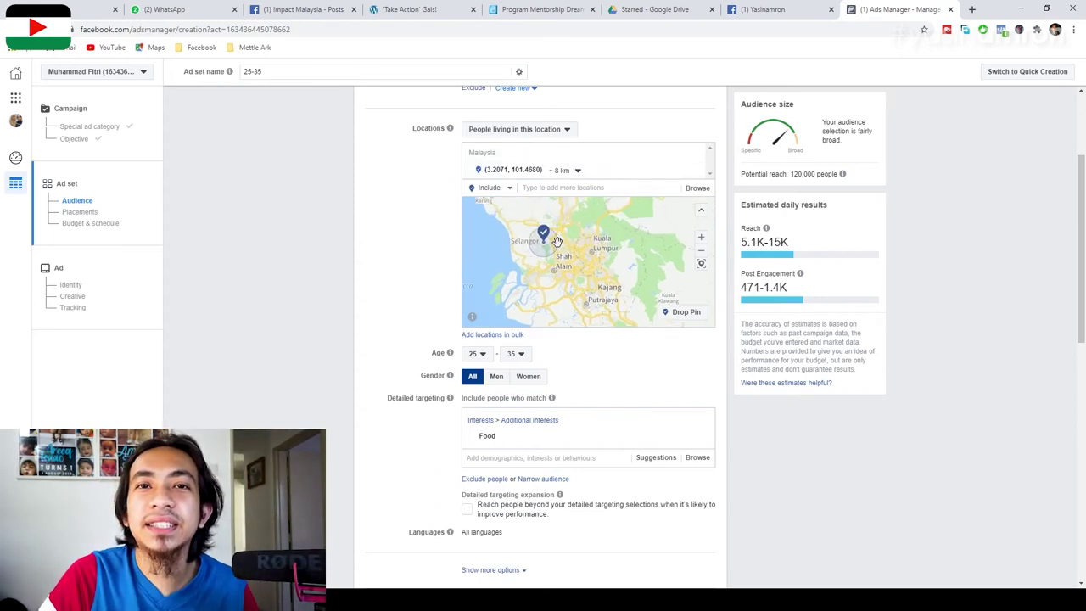
scroll(566, 265, "up", 3)
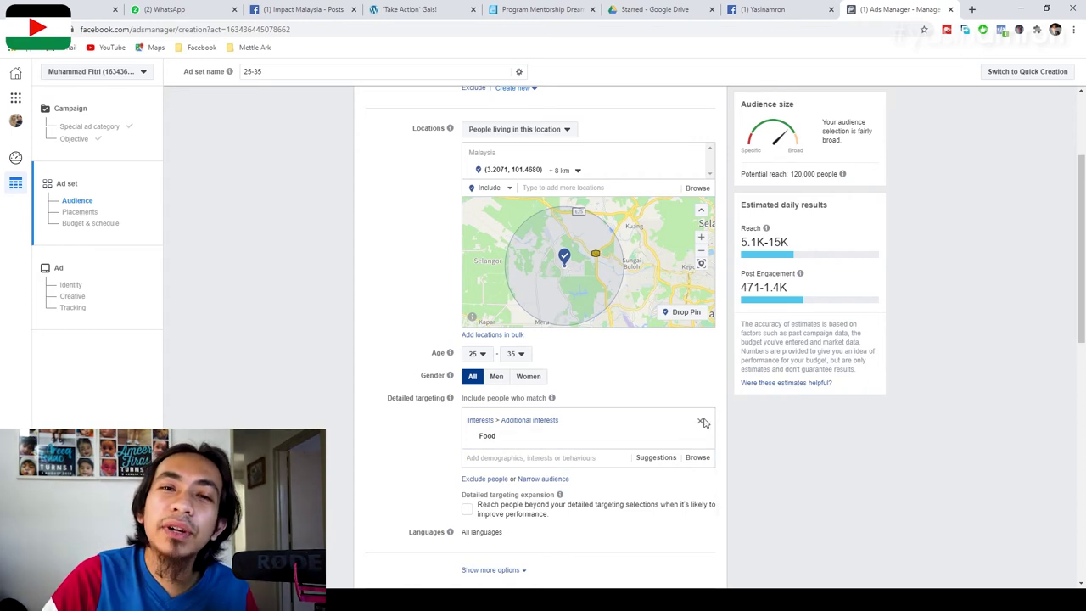
mouse_move(698, 426)
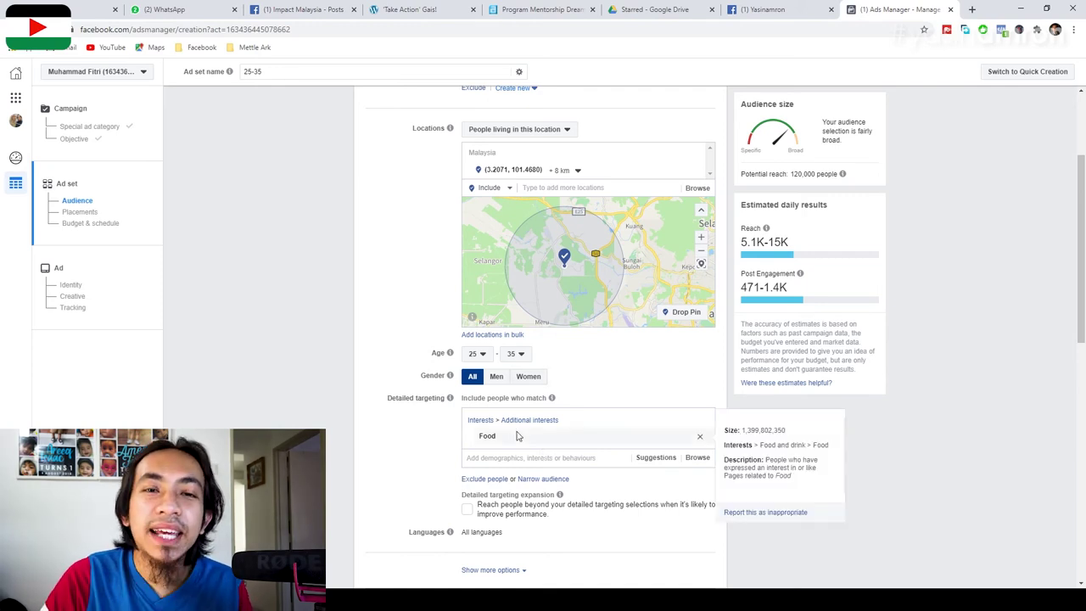
left_click(80, 307)
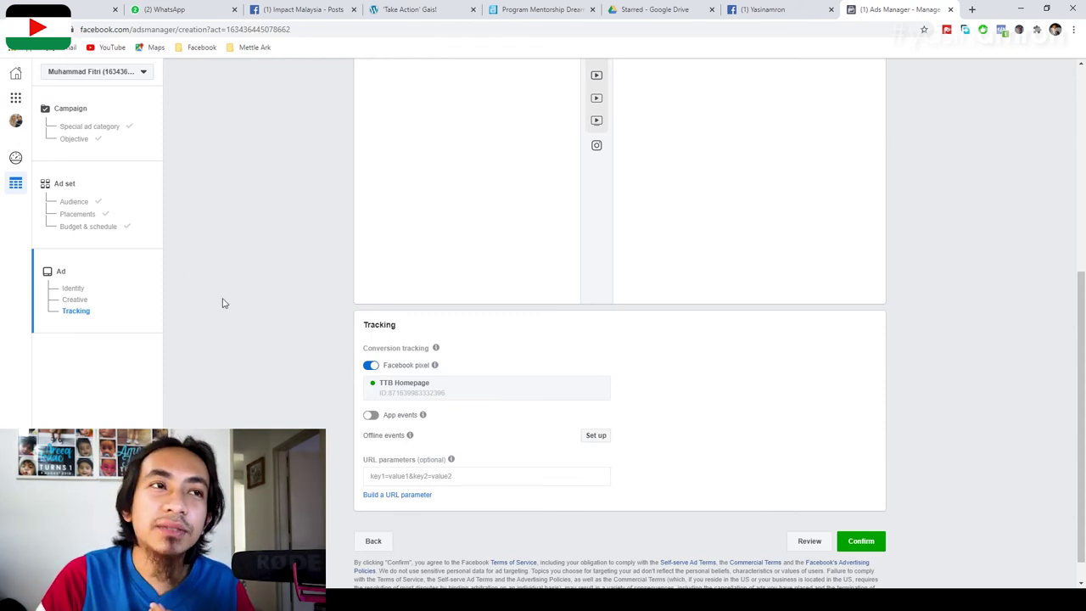
left_click(85, 203)
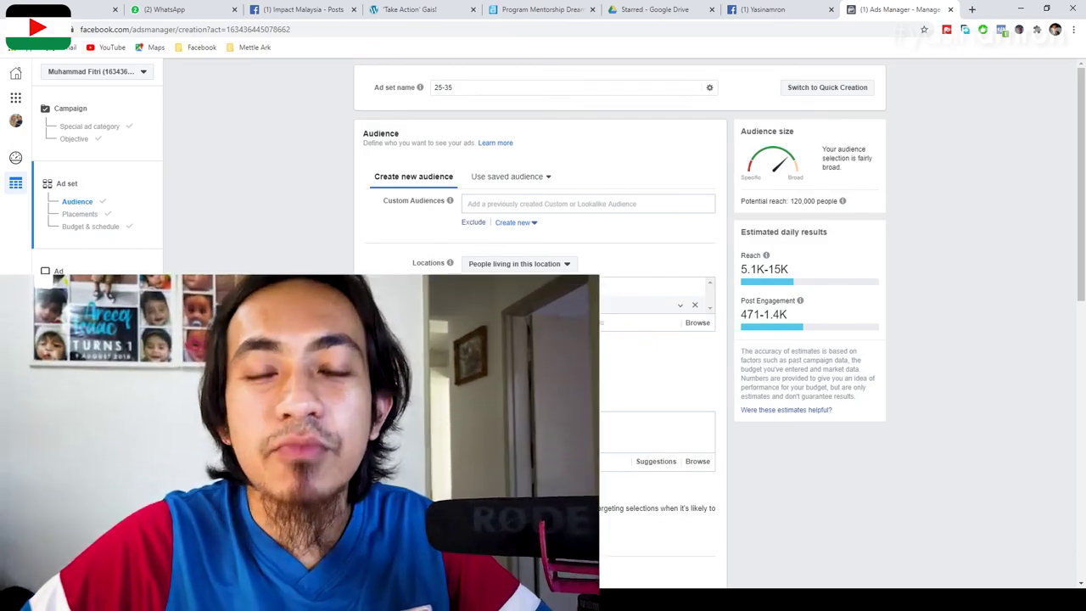